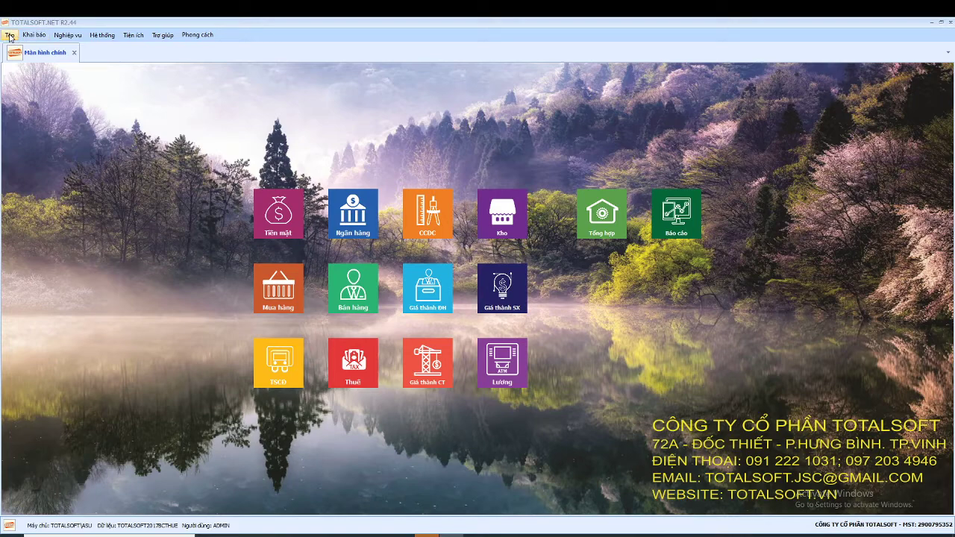
- Close the open accounting data and start creating new data on the server TOTALSOFT\ASU
click(9, 36)
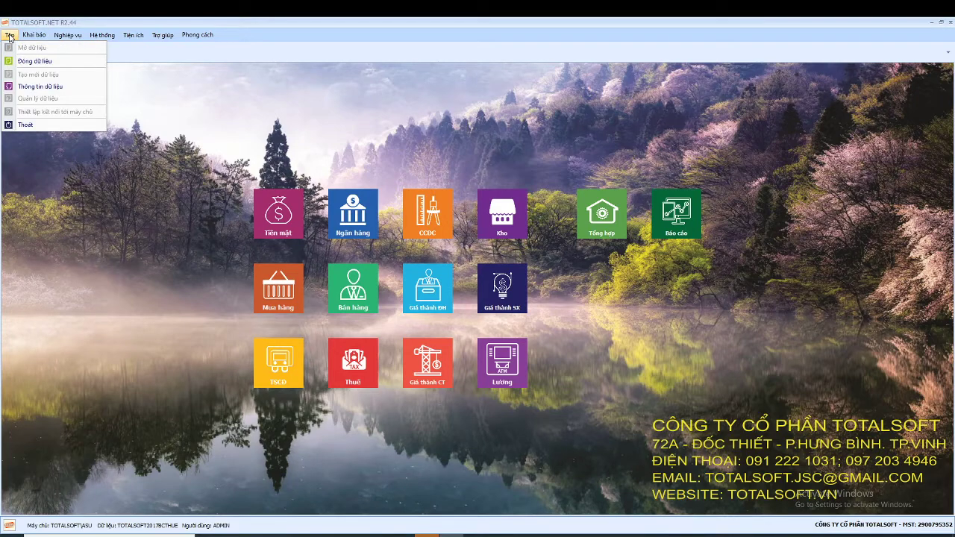
click(44, 62)
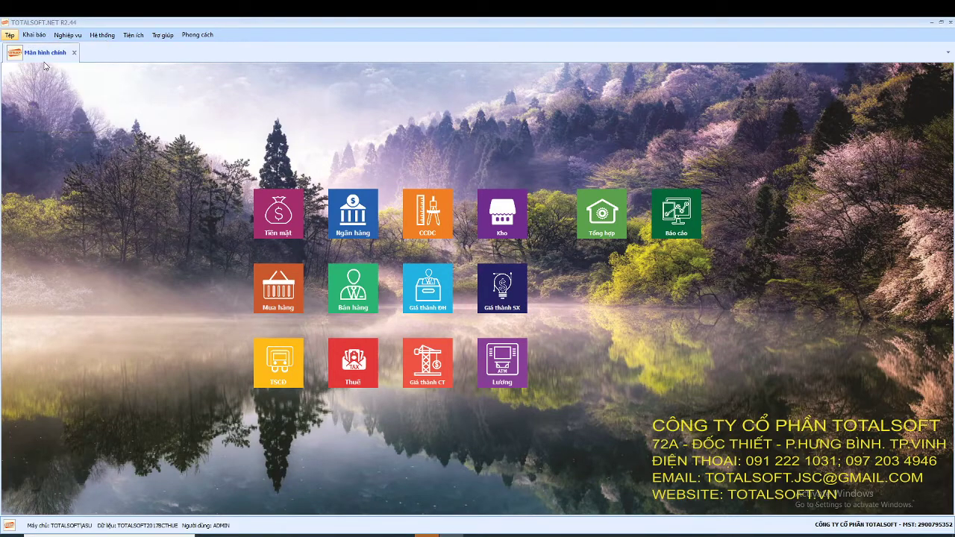
click(10, 35)
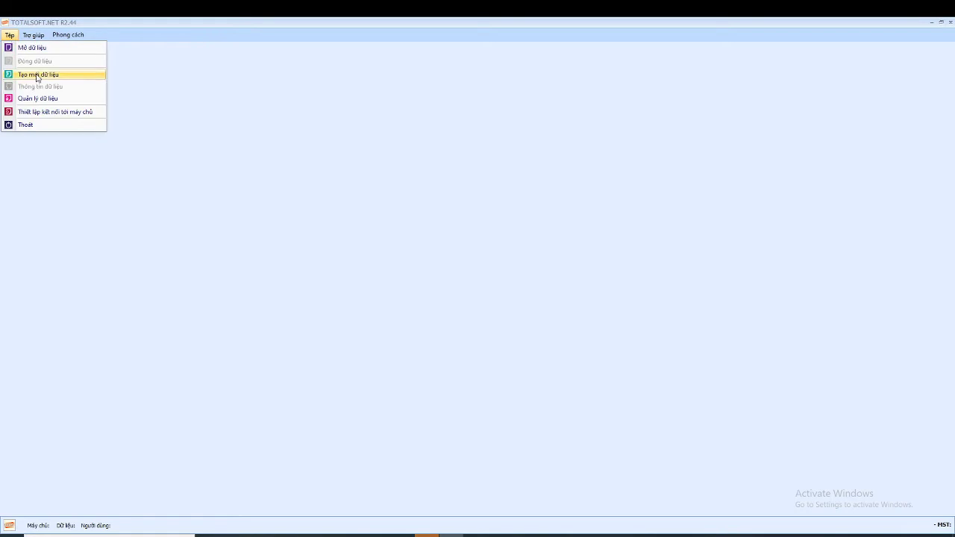
click(37, 75)
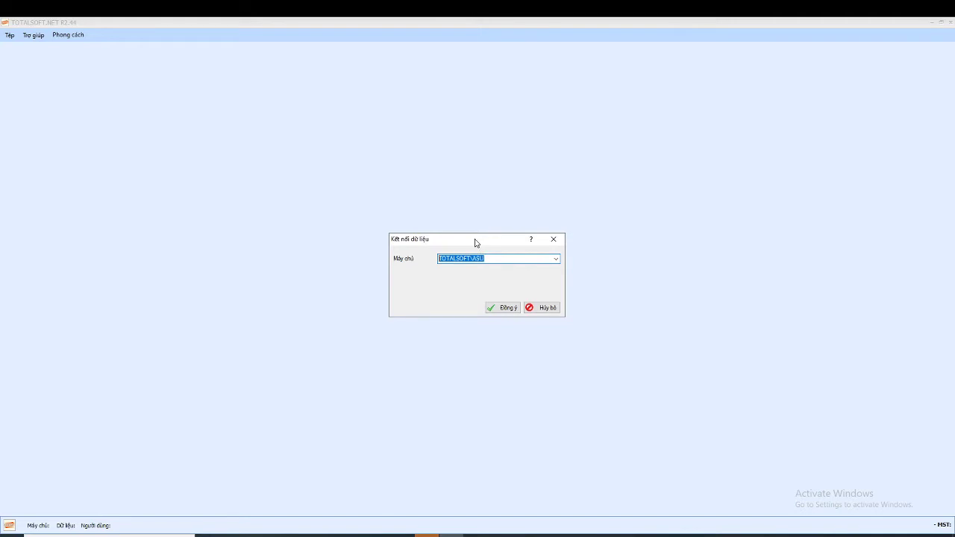
click(502, 307)
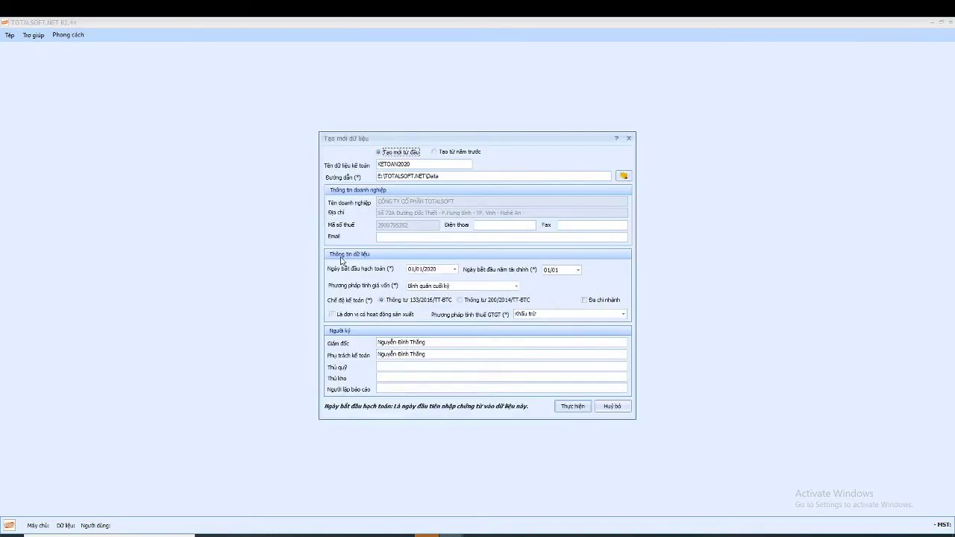
- Name the new accounting data BCQT
click(419, 164)
text(BCQT)
double_click(425, 163)
- Review the accounting start date and the available cost calculation methods for the new data
click(413, 269)
drag(441, 269, 406, 268)
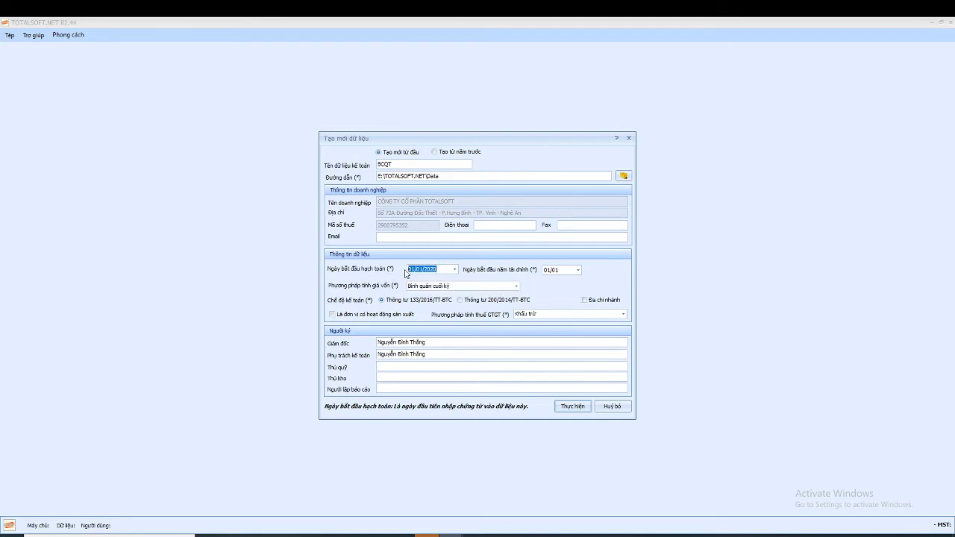
click(440, 269)
drag(440, 269, 408, 269)
click(447, 269)
drag(447, 269, 403, 272)
click(460, 286)
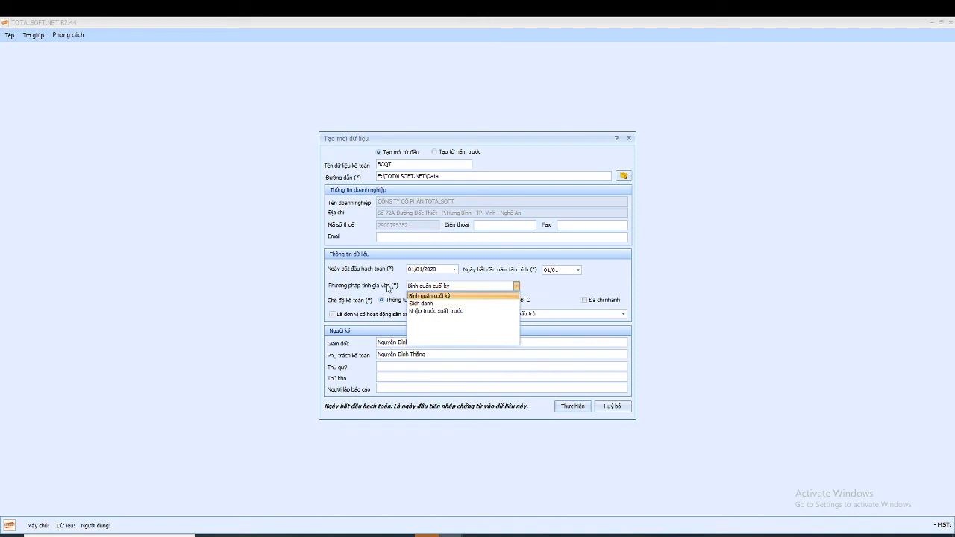
click(388, 288)
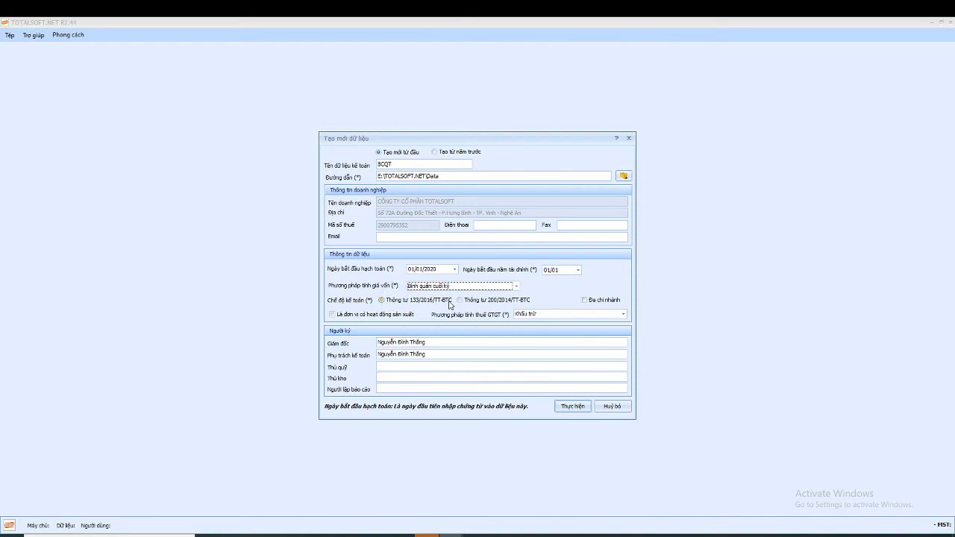
- Choose the Thông tư 133/2016/TT-BTC accounting regime and mark the company as a unit with production activity
click(461, 301)
click(383, 301)
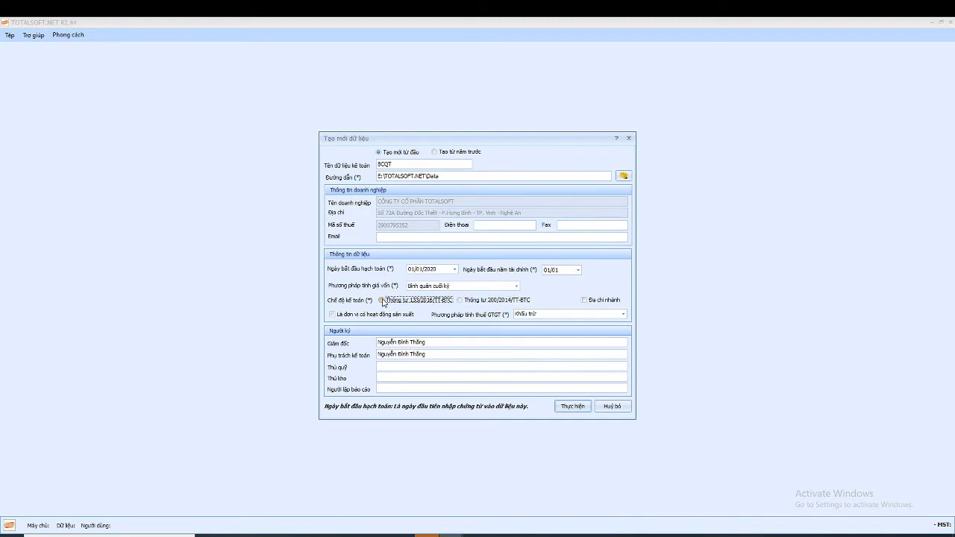
click(460, 302)
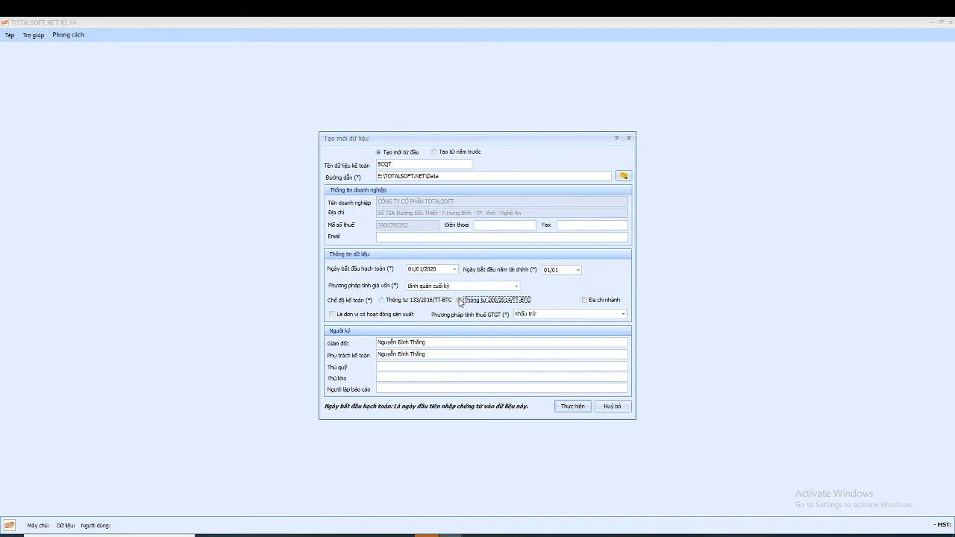
click(386, 302)
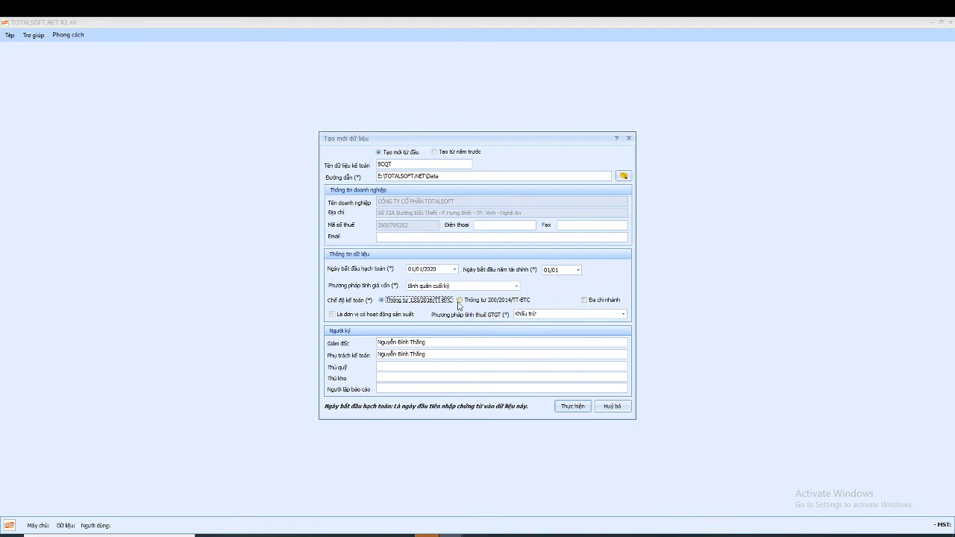
mouse_move(383, 270)
click(333, 315)
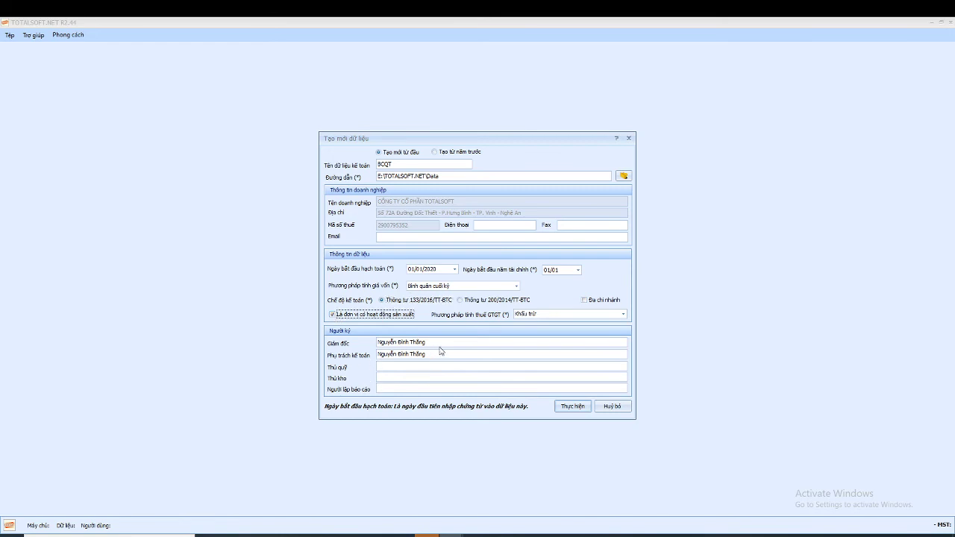
click(440, 343)
click(438, 354)
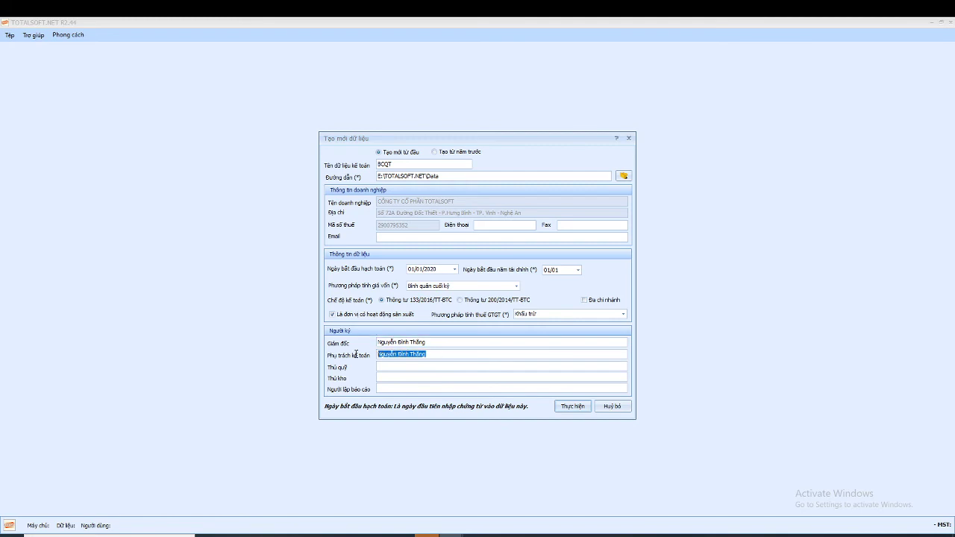
click(391, 365)
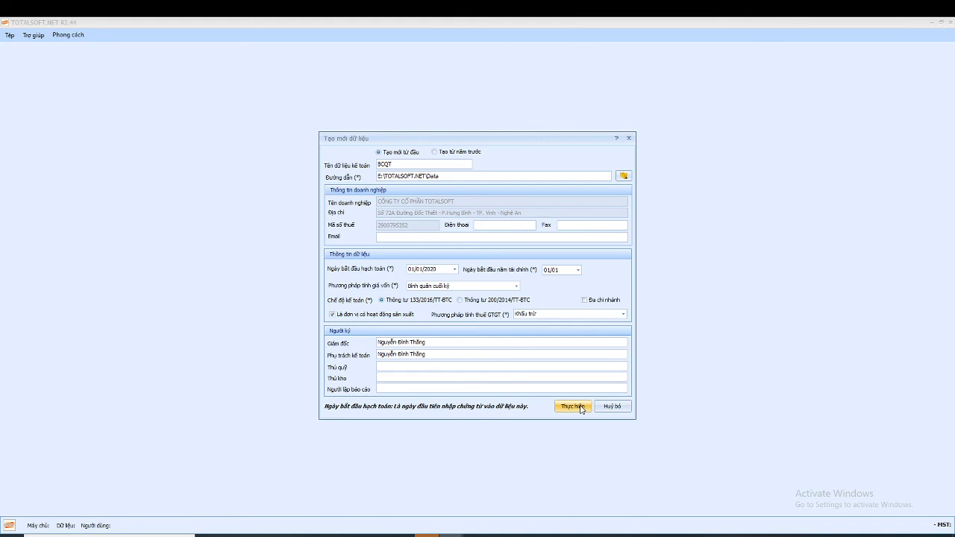
- Extend the accounting data name to BCQTDEMO and create the new data
click(394, 164)
text(DEMO)
drag(418, 163, 338, 164)
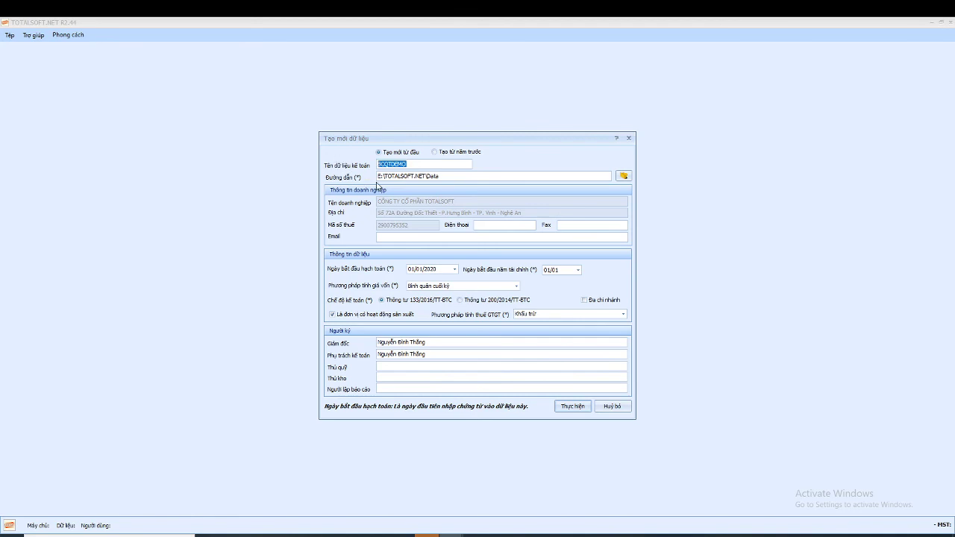
click(572, 408)
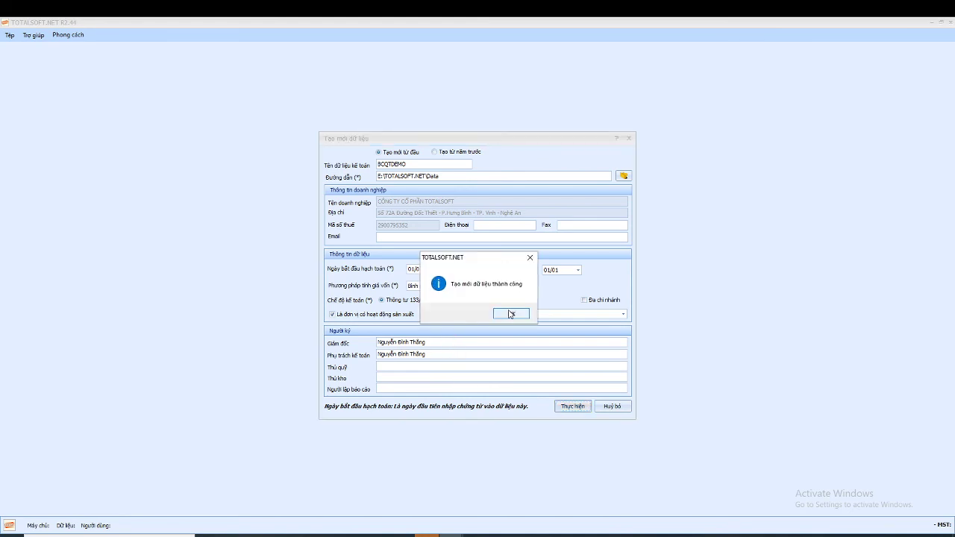
click(508, 314)
- Open the BCQTDEMO data by logging in with the prefilled ADMIN account
click(10, 35)
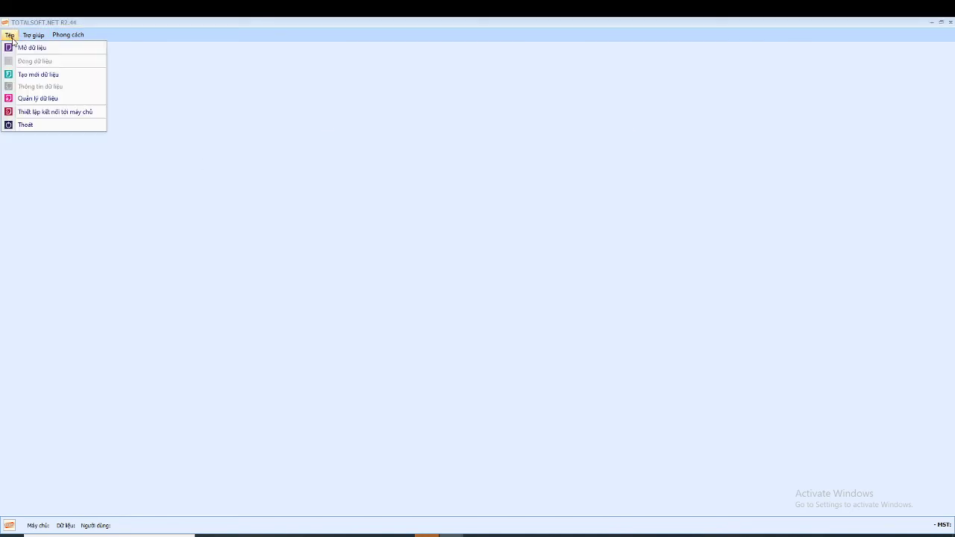
click(14, 48)
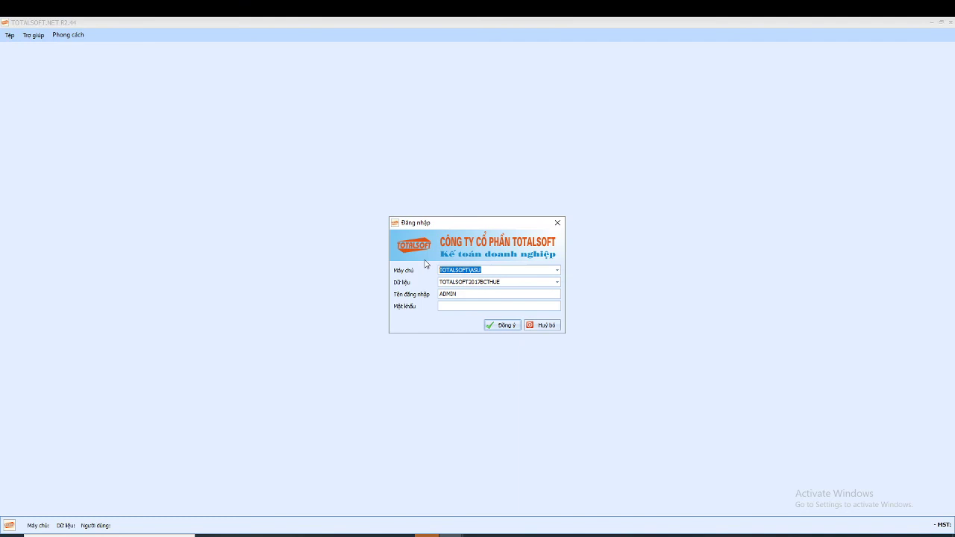
click(557, 282)
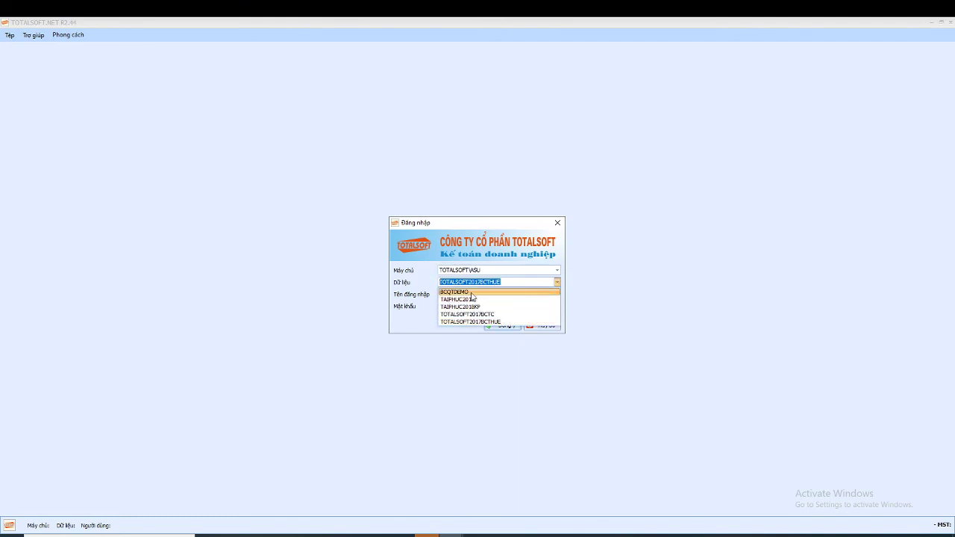
click(472, 291)
click(503, 326)
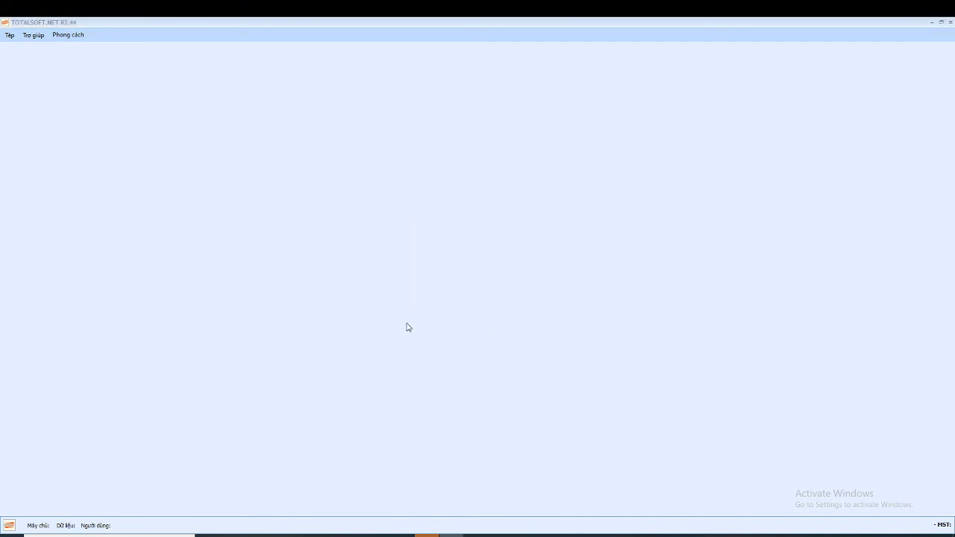